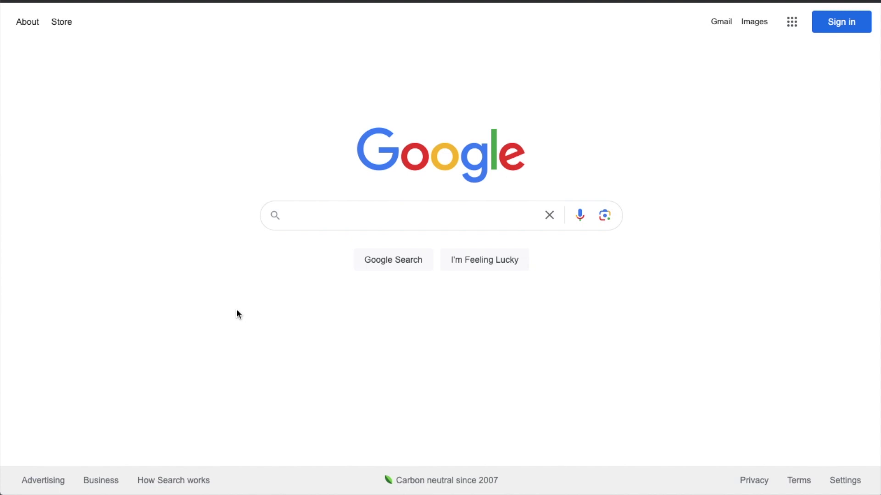
- Search Google for 'google chrome extension'
left_click(344, 216)
type("google c")
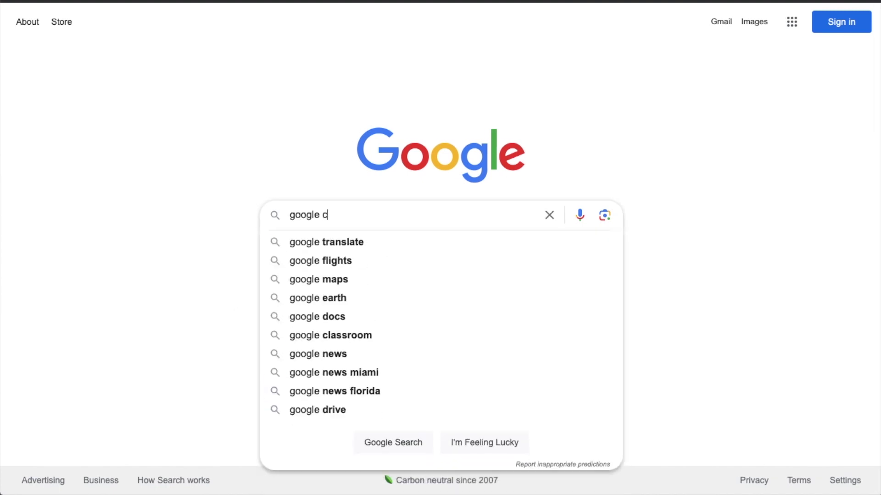
type("hrome extension")
key("Return")
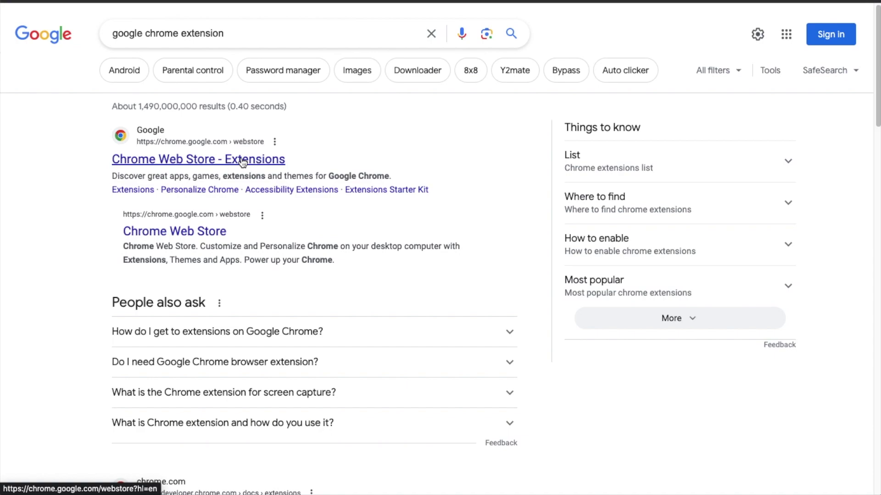
- Go to the Chrome Web Store and search it for 'aioseo'
left_click(242, 162)
left_click(186, 69)
type("aios")
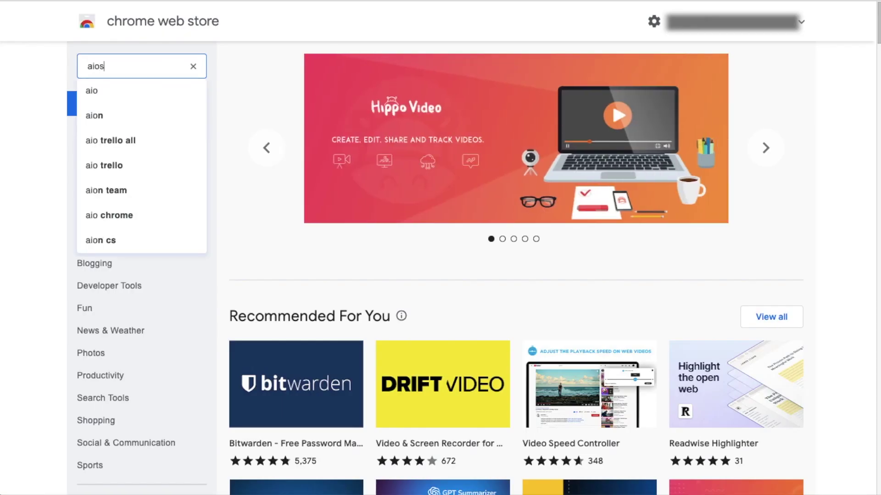
type("eo")
key("Return")
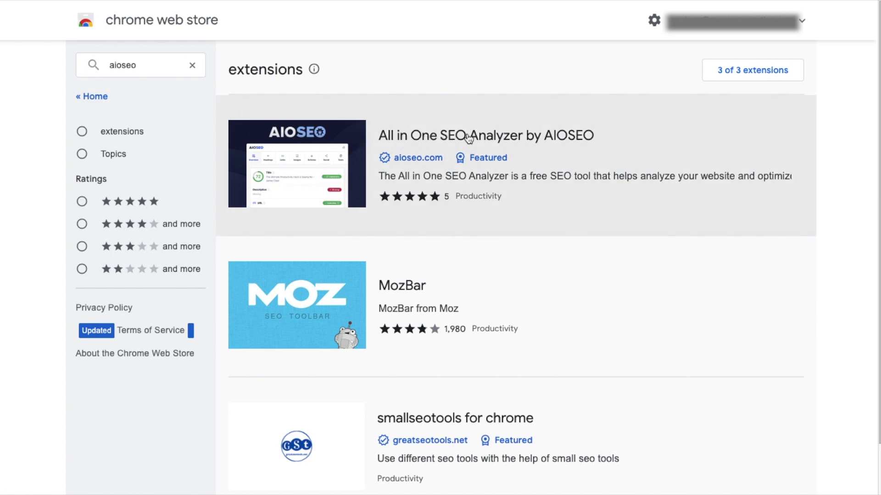
- Add the All in One SEO Analyzer by AIOSEO extension to Chrome
left_click(499, 135)
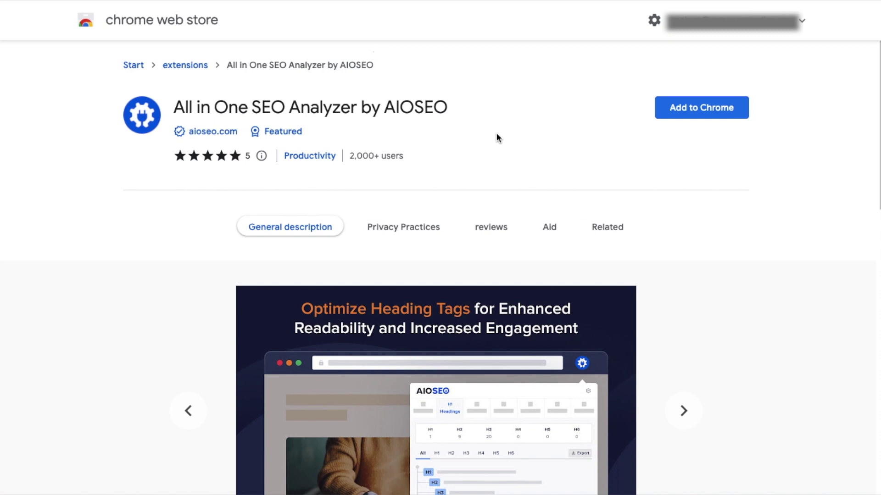
left_click(698, 115)
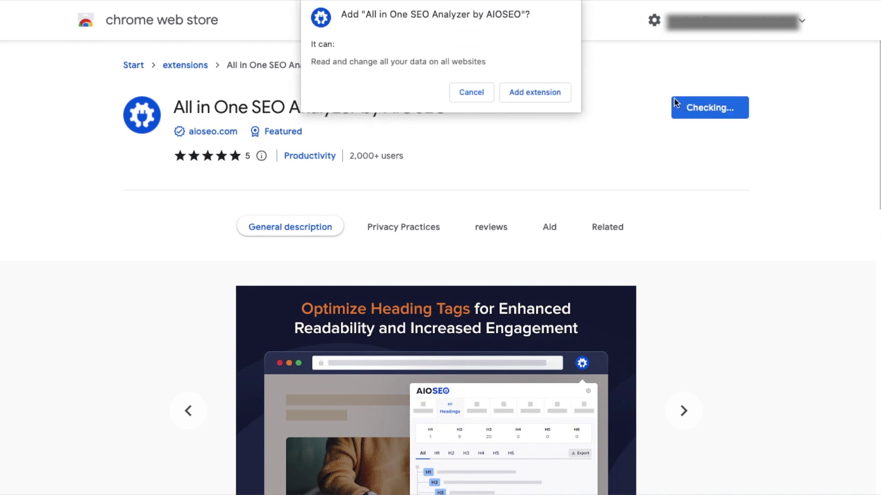
left_click(524, 93)
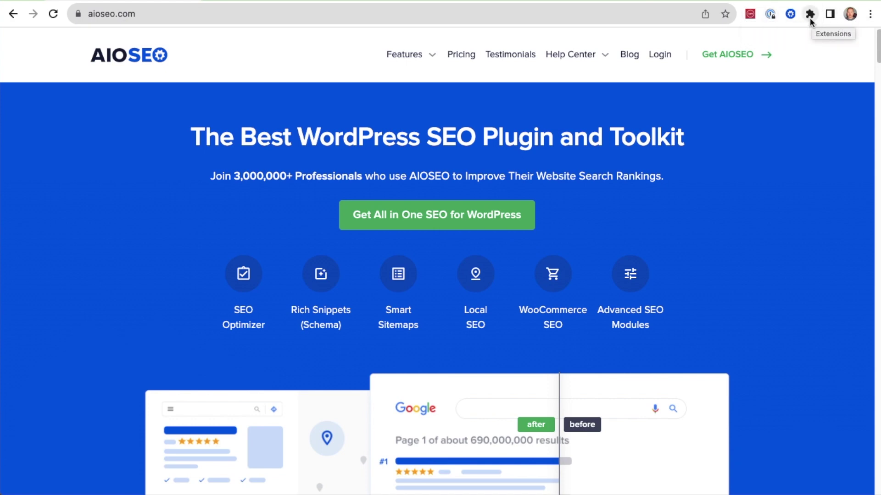
left_click(810, 15)
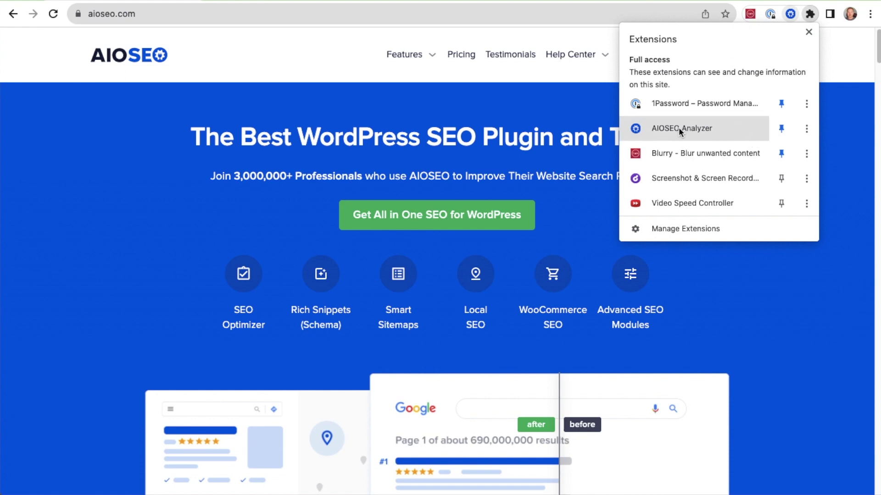
left_click(781, 130)
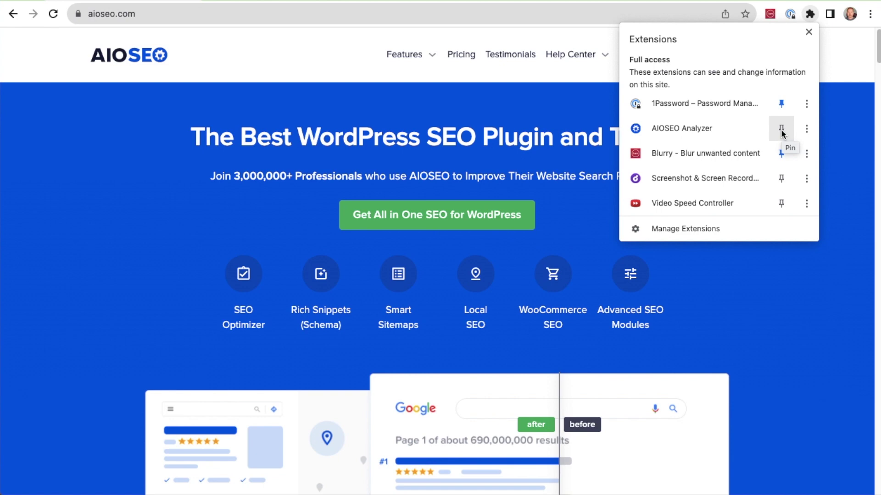
left_click(782, 132)
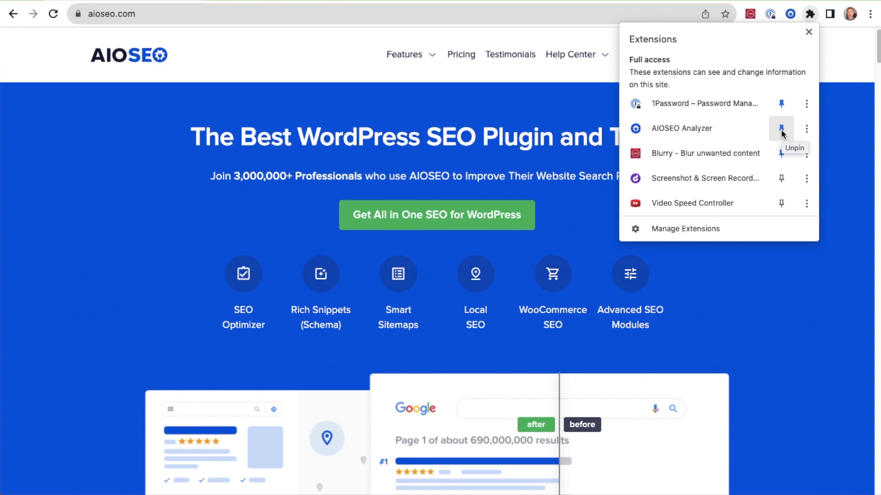
left_click(808, 32)
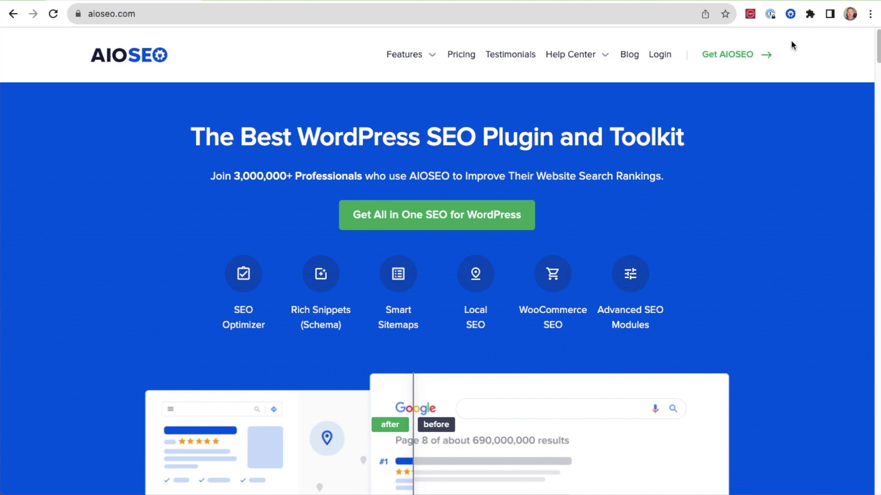
- Review the aioseo.com Overview report: Title 70, Description 50, indexable, self-referencing canonical
left_click(790, 14)
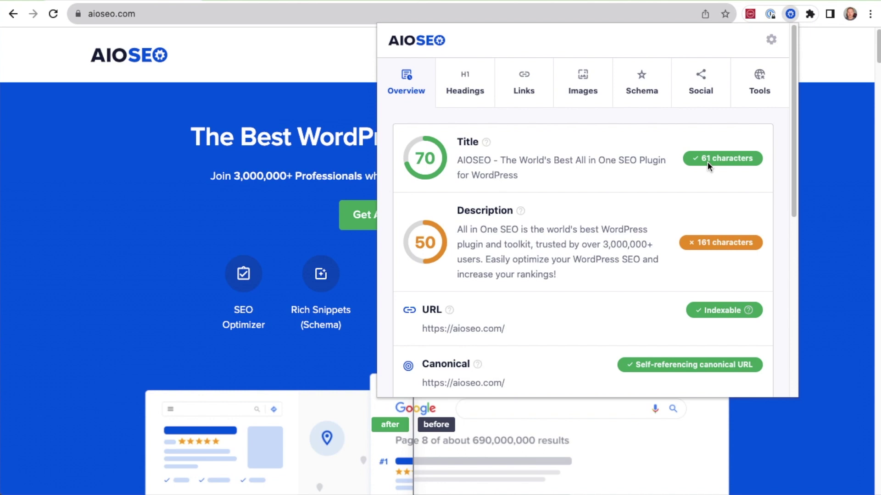
scroll(707, 163, "down", 3)
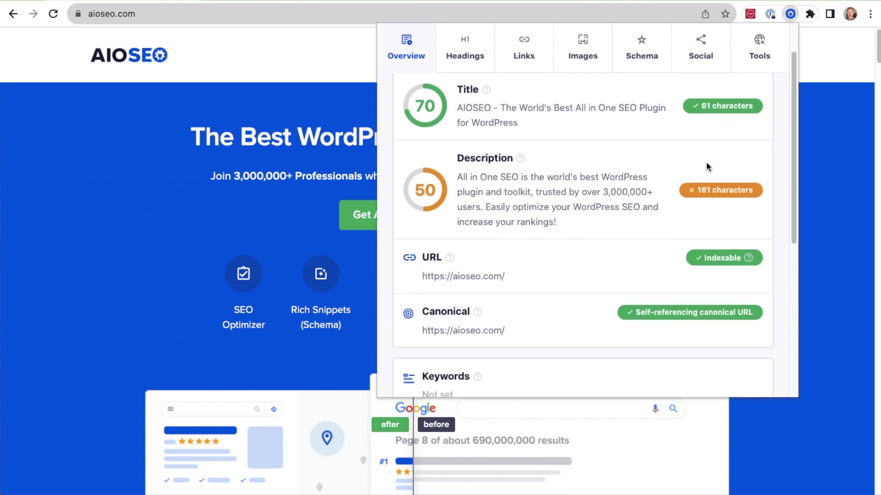
scroll(706, 161, "down", 1)
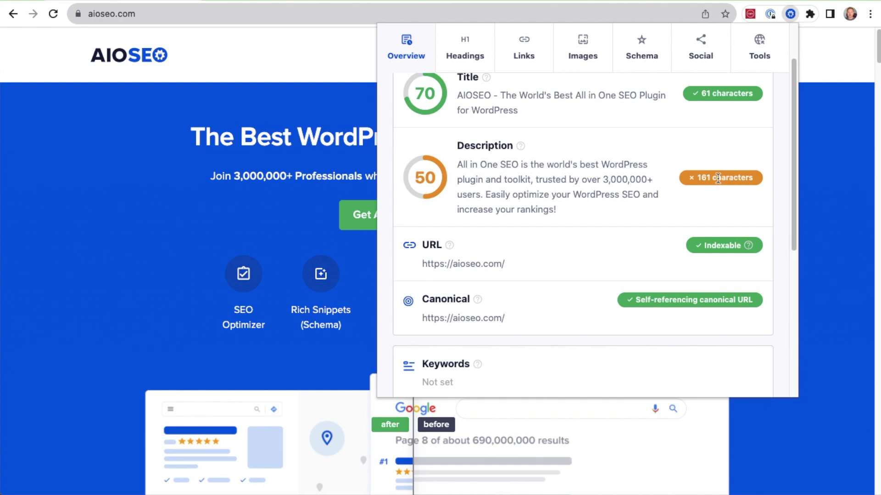
scroll(717, 178, "down", 3)
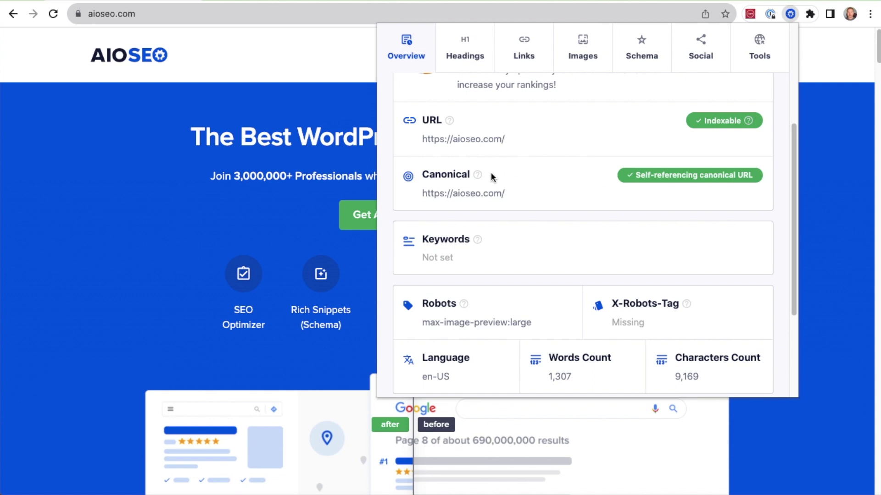
mouse_move(479, 173)
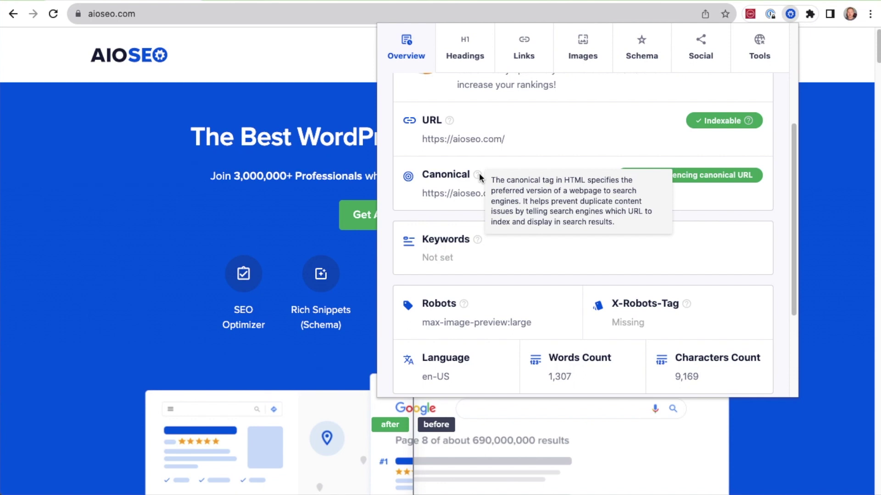
mouse_move(448, 121)
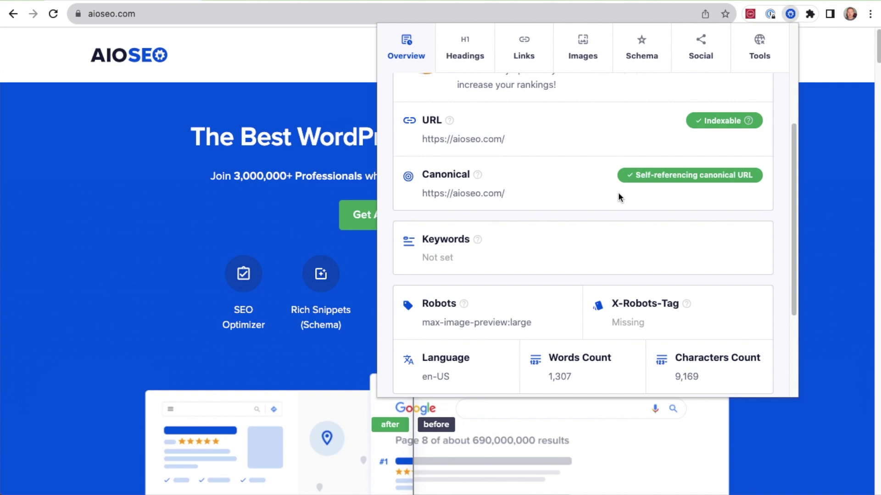
scroll(618, 192, "down", 2)
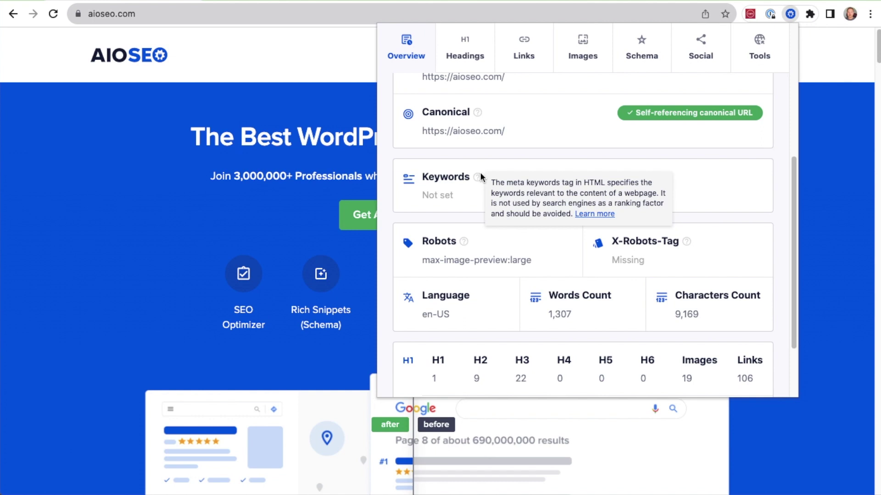
scroll(642, 176, "down", 3)
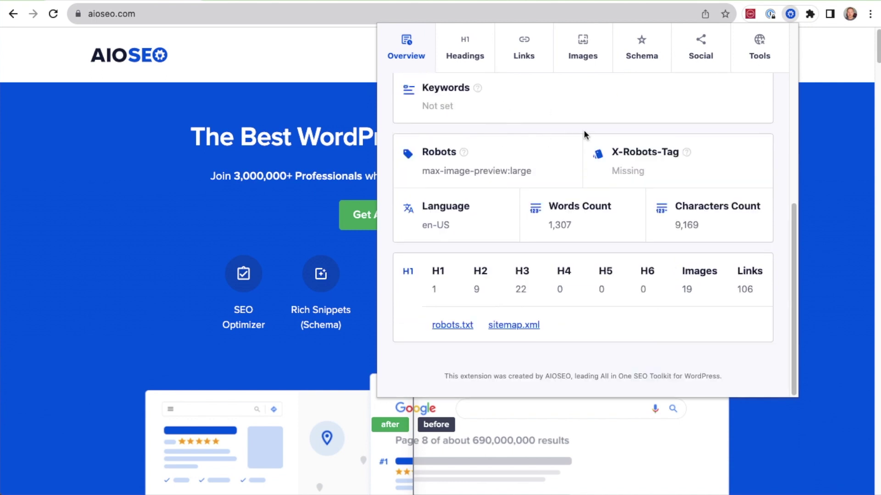
mouse_move(466, 154)
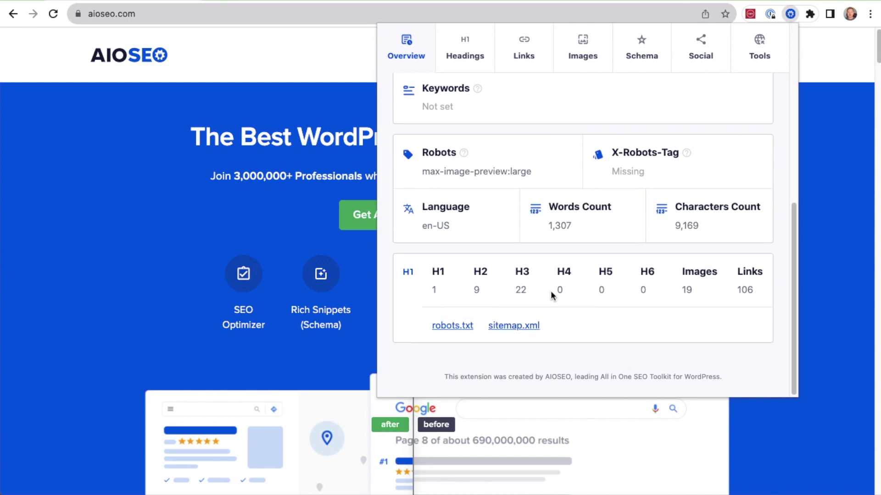
scroll(551, 294, "up", 10)
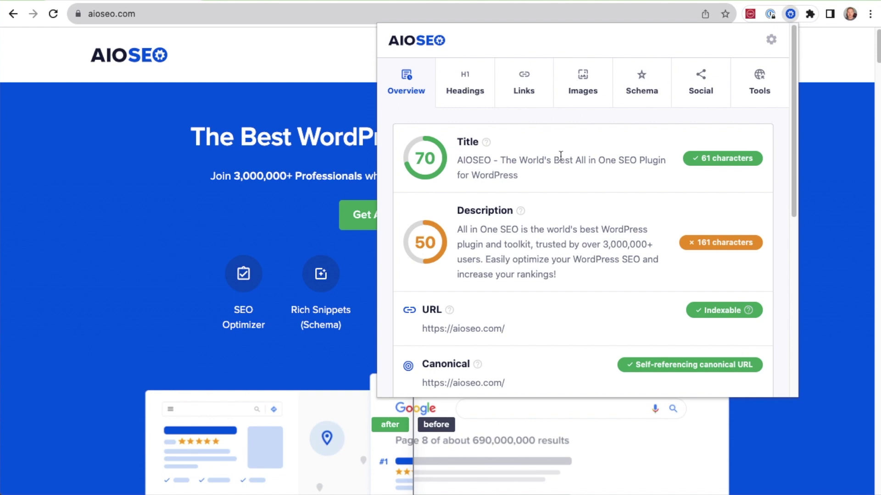
left_click(485, 82)
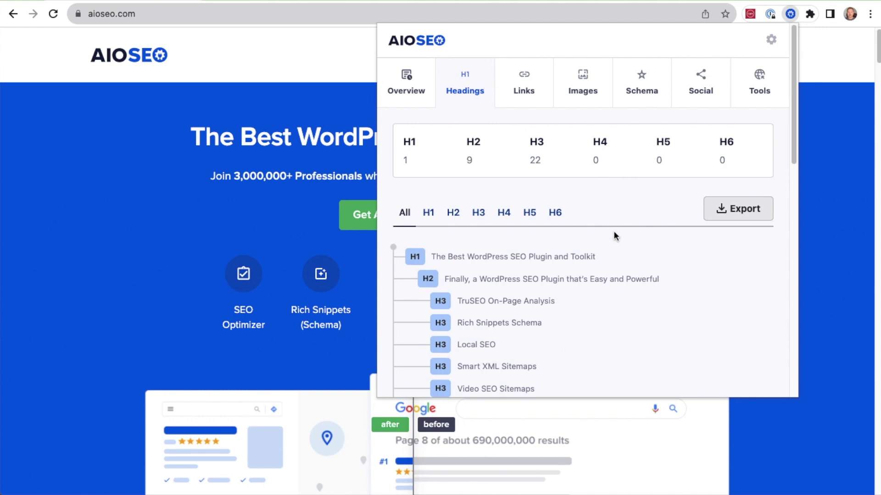
scroll(615, 236, "down", 3)
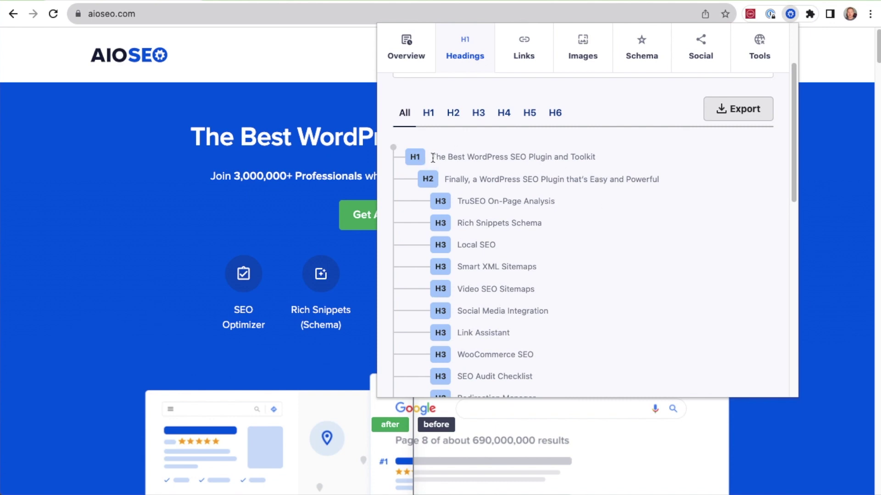
left_click_drag(433, 158, 602, 161)
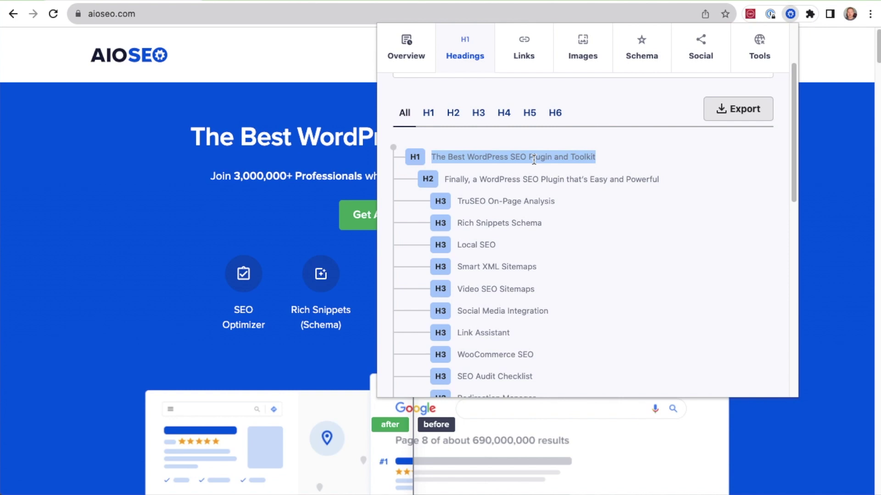
scroll(576, 208, "down", 5)
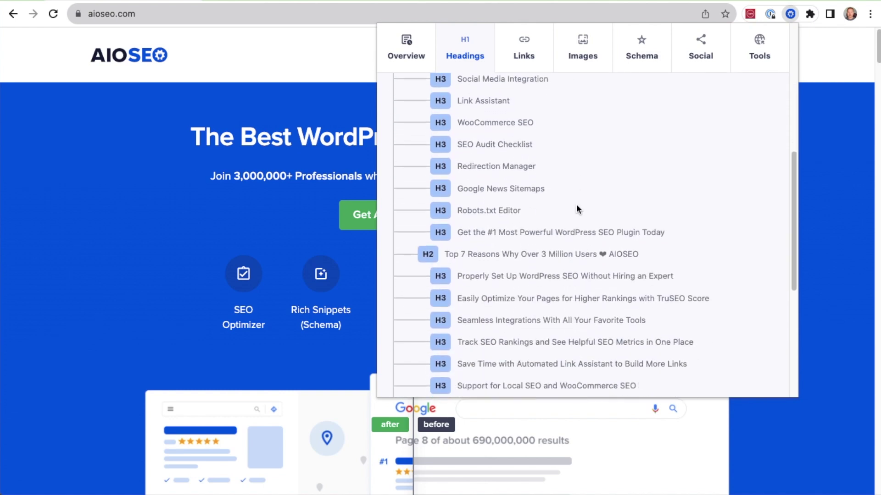
scroll(576, 207, "down", 6)
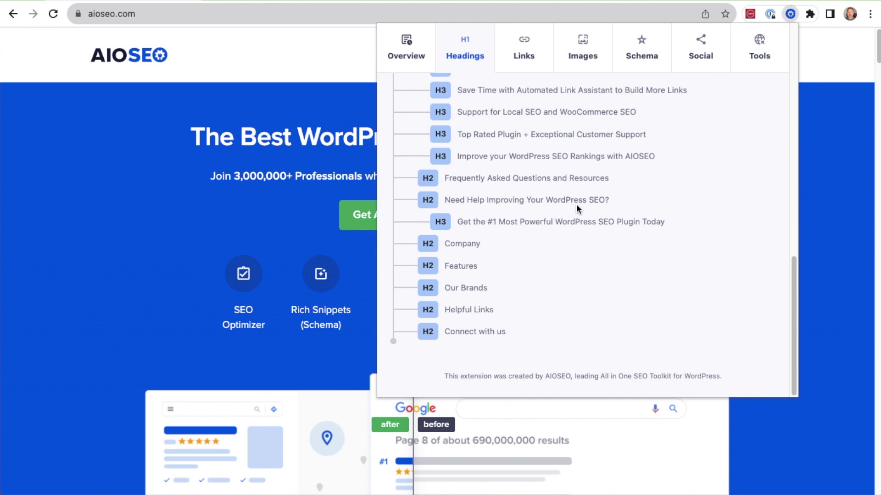
scroll(576, 208, "up", 11)
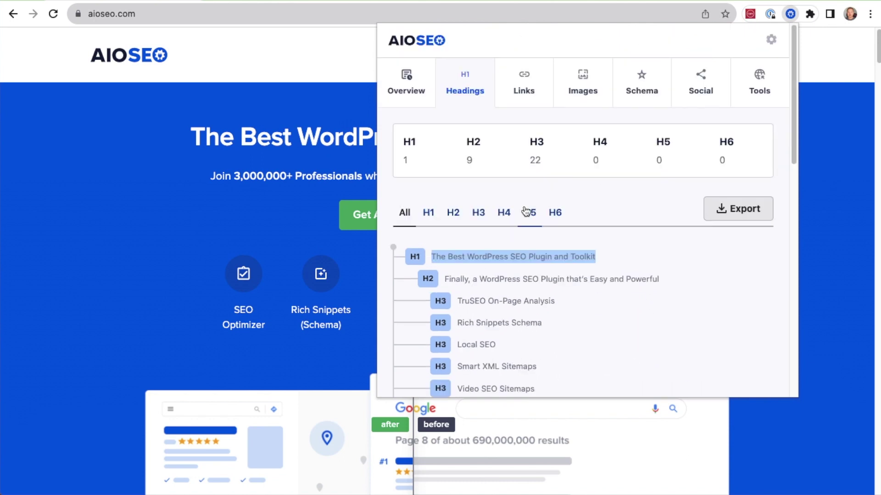
- Show aioseo.com's link report: 106 links, 81 internal, 25 external
left_click(546, 90)
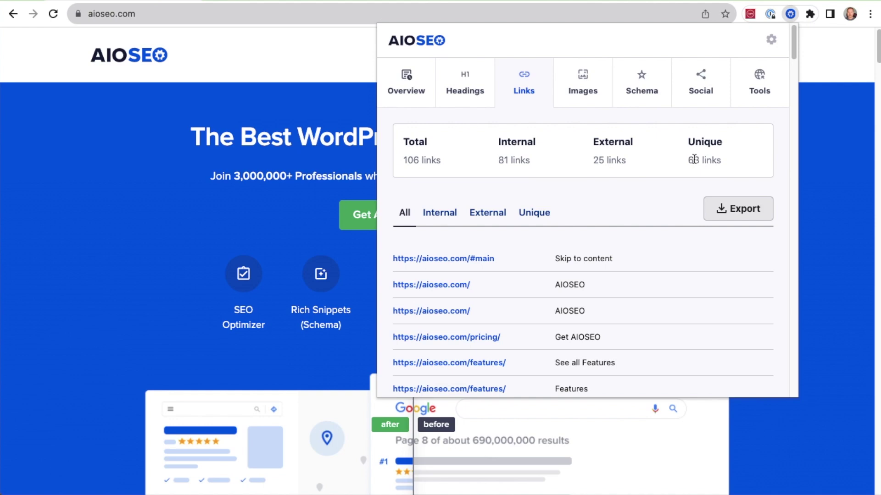
scroll(677, 244, "down", 10)
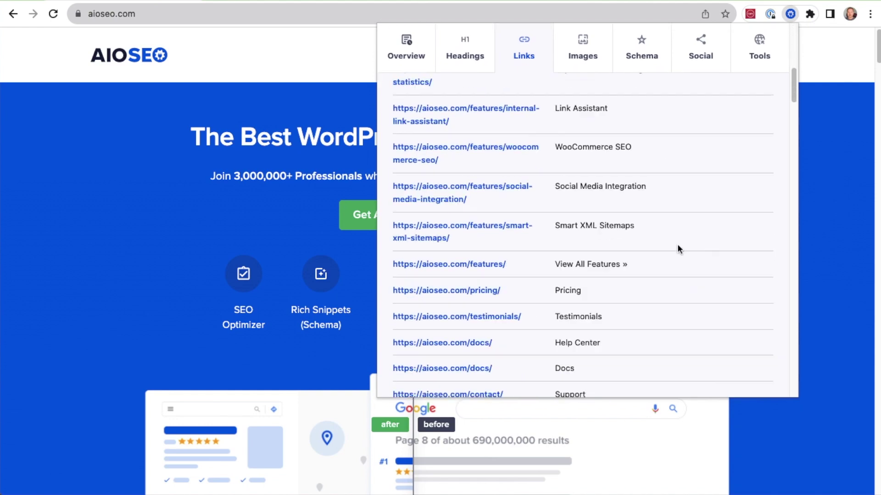
scroll(677, 243, "down", 10)
scroll(677, 243, "up", 20)
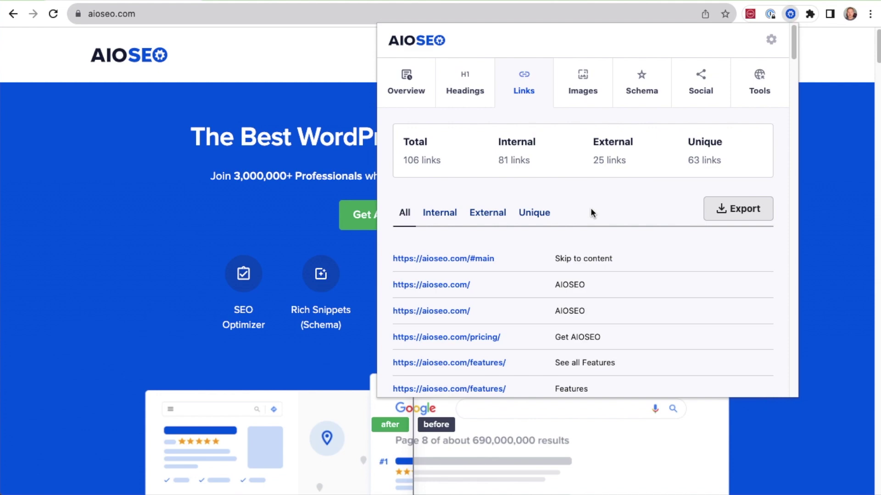
- Filter to the external links, then return to all links and export them as CSV
left_click(486, 215)
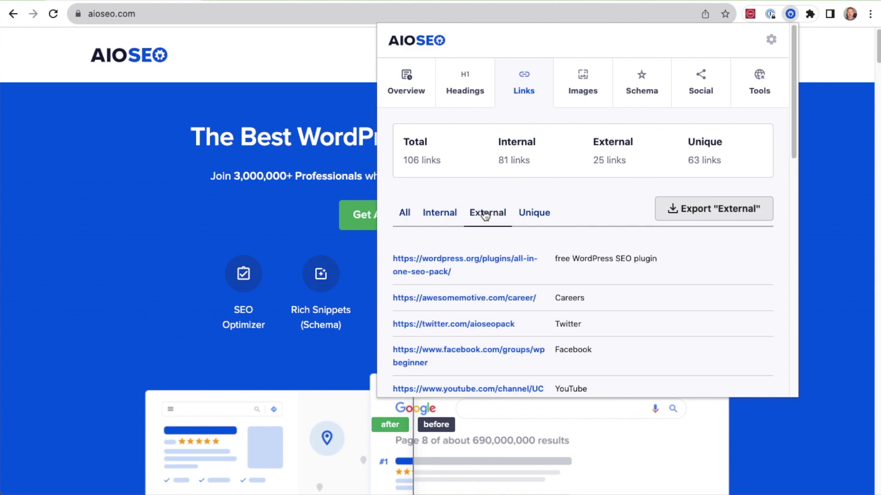
scroll(614, 287, "down", 9)
scroll(614, 288, "down", 4)
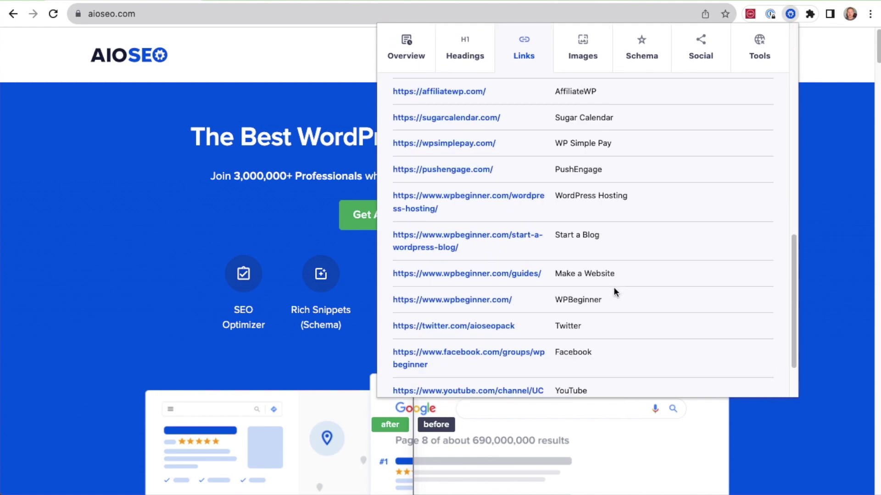
scroll(613, 287, "up", 15)
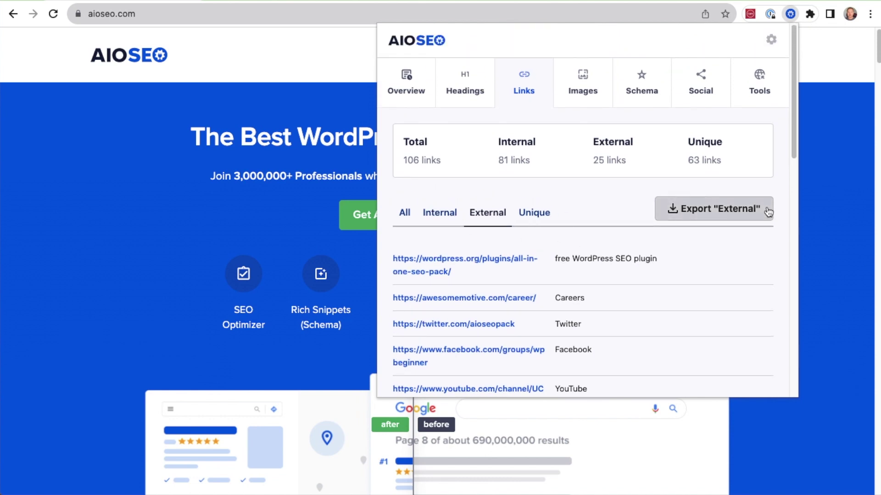
left_click(400, 210)
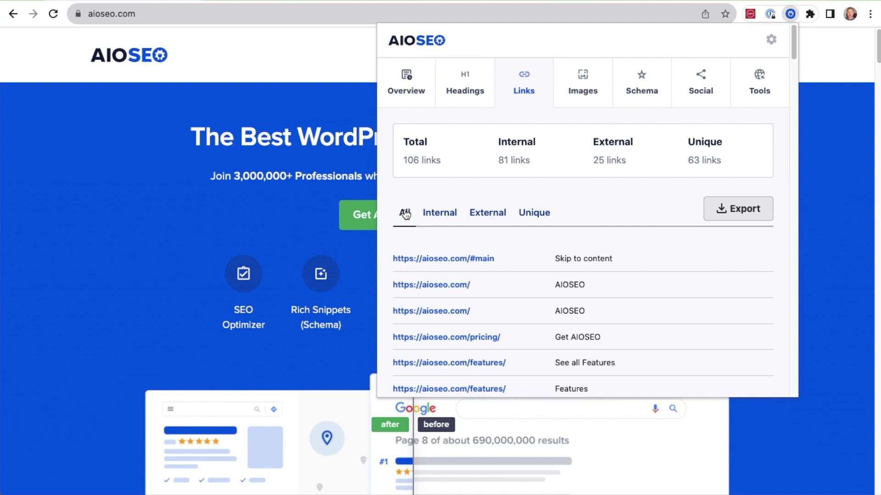
left_click(744, 210)
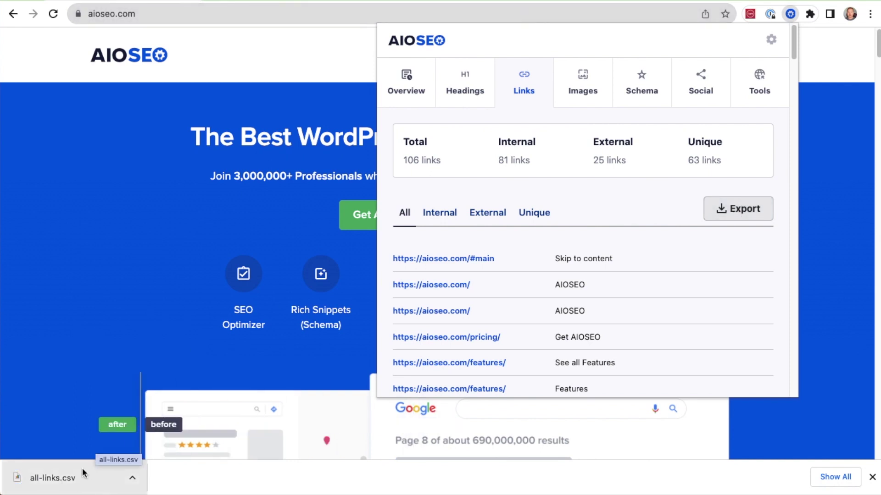
- Open all-links.csv, then export the 19-image list from the Images view
left_click(65, 465)
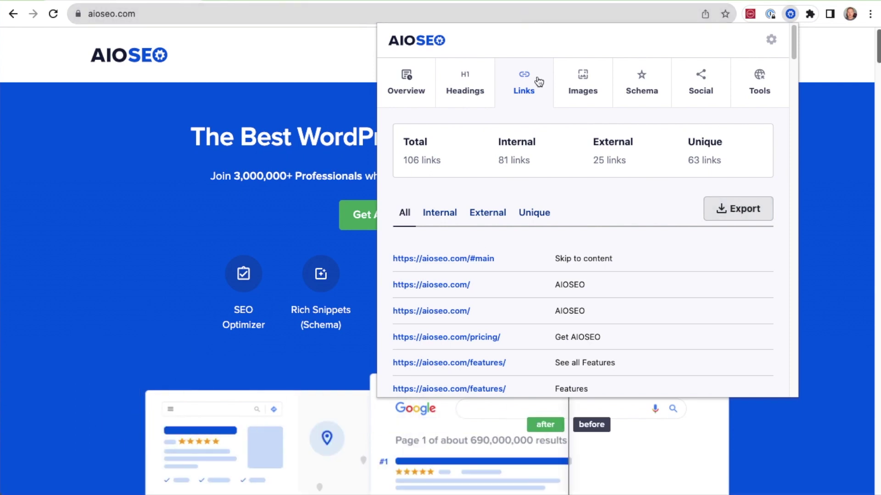
left_click(594, 85)
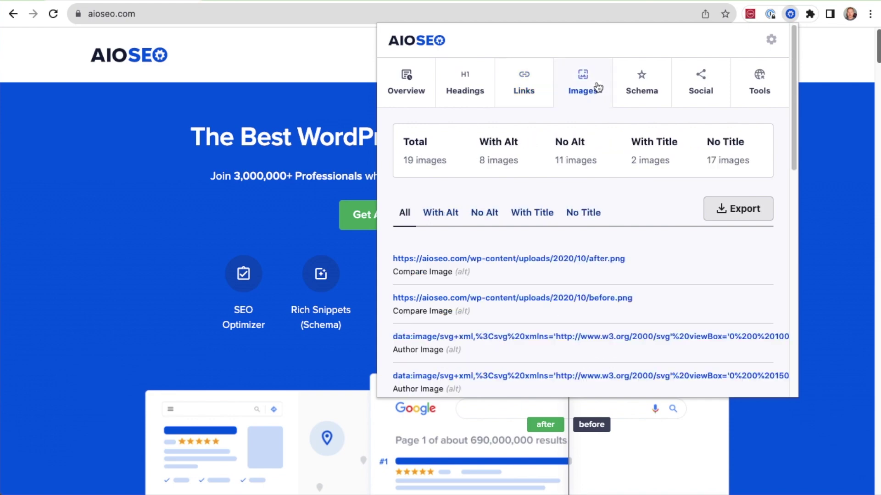
scroll(624, 189, "down", 5)
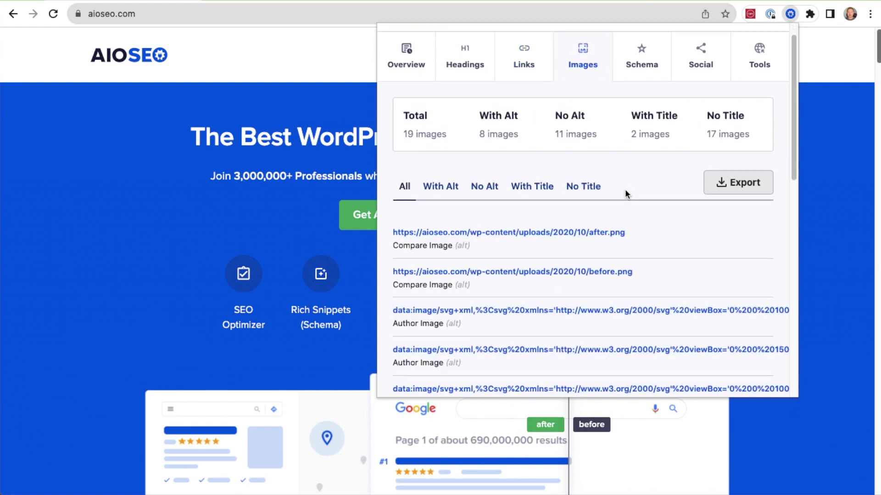
scroll(624, 189, "up", 5)
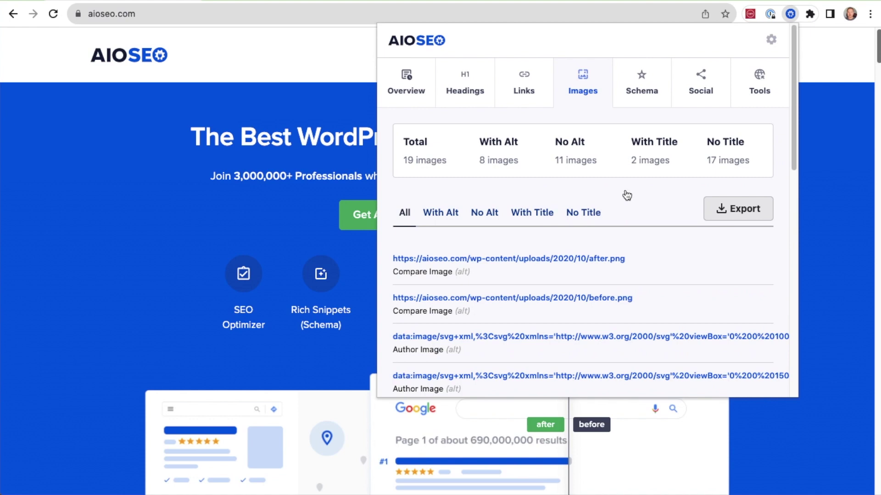
left_click(749, 207)
- Try each image filter, ending on the 11 images with no alt text
left_click(439, 213)
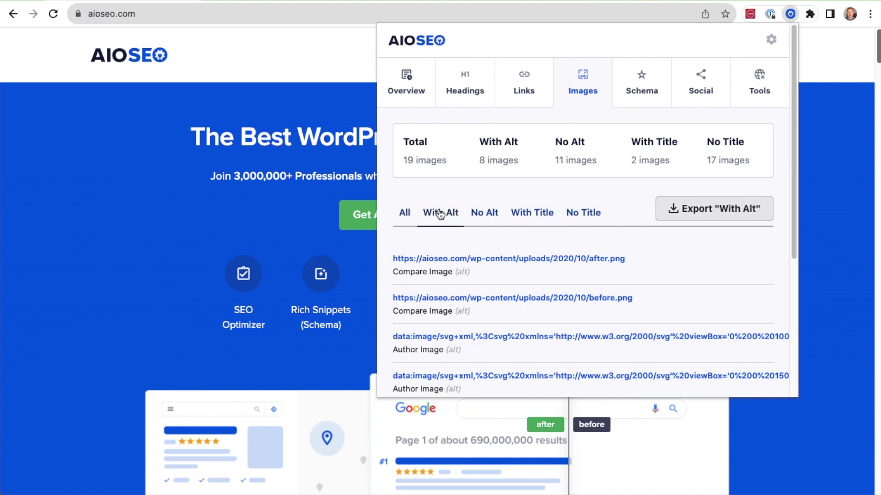
left_click(482, 213)
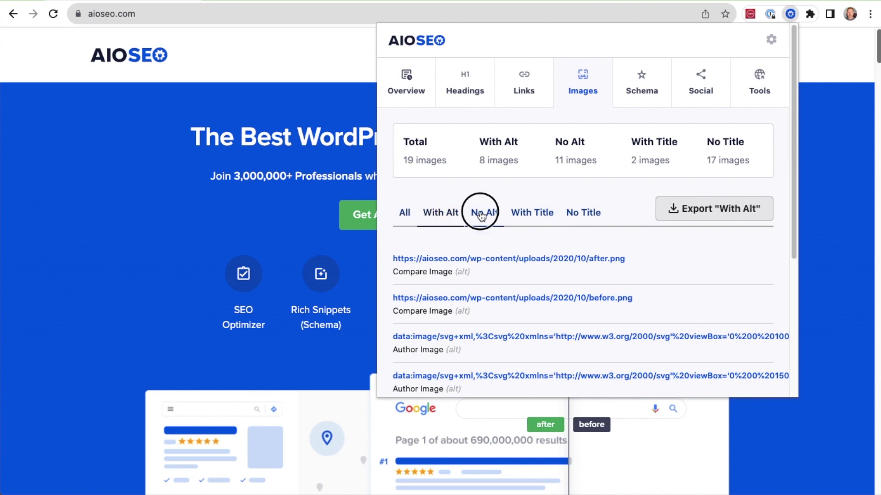
left_click(517, 216)
left_click(598, 215)
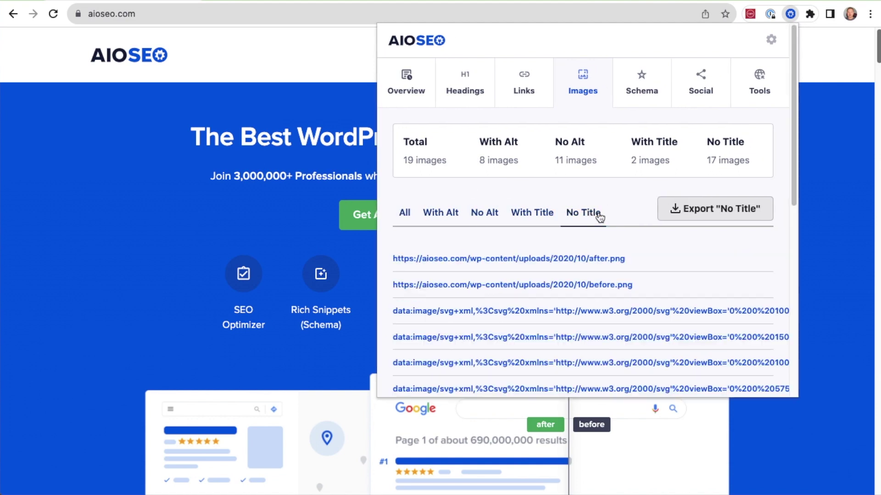
left_click(410, 215)
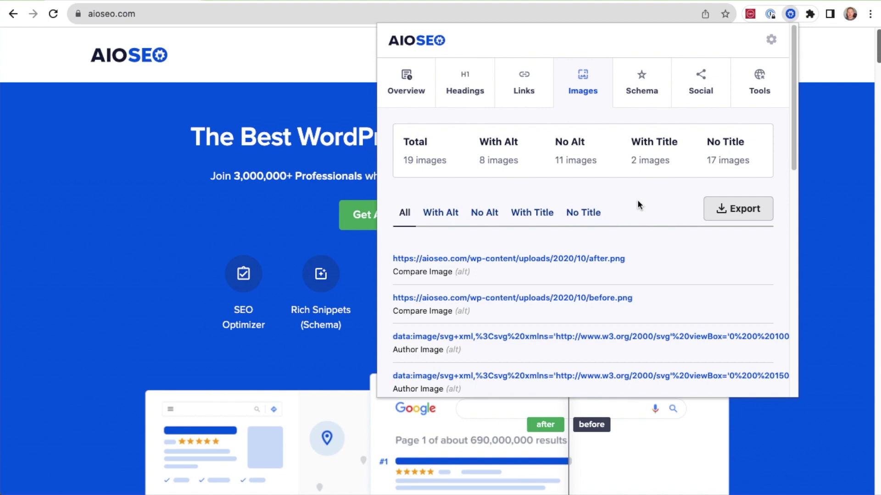
left_click(475, 213)
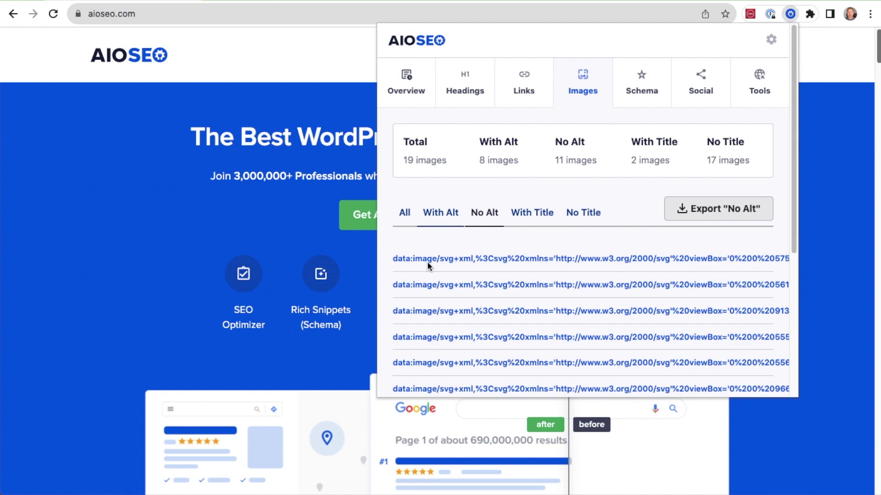
scroll(458, 317, "down", 5)
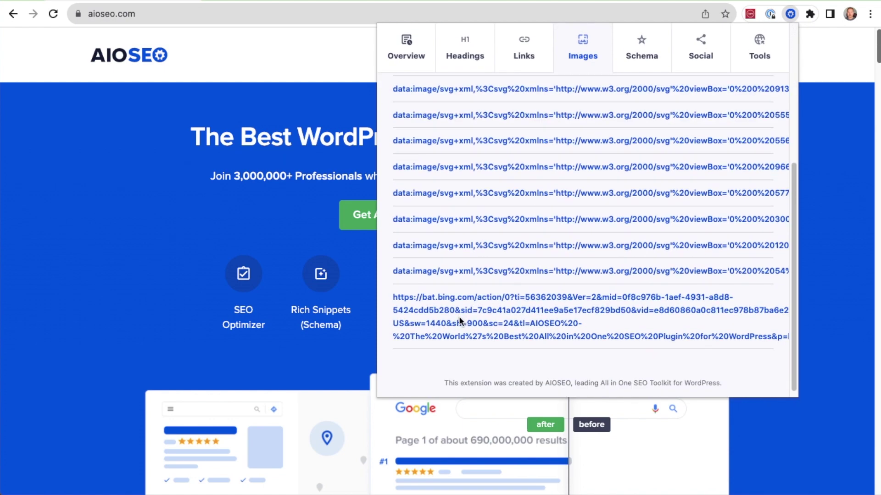
scroll(459, 316, "up", 5)
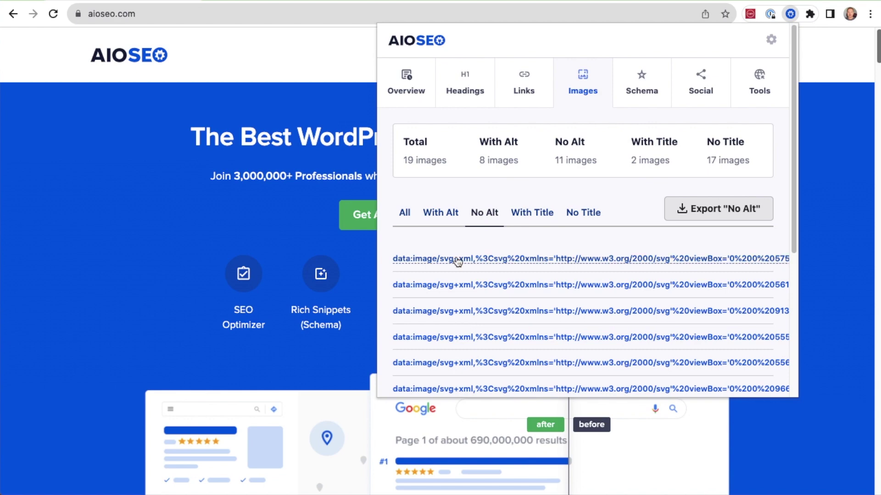
left_click(646, 92)
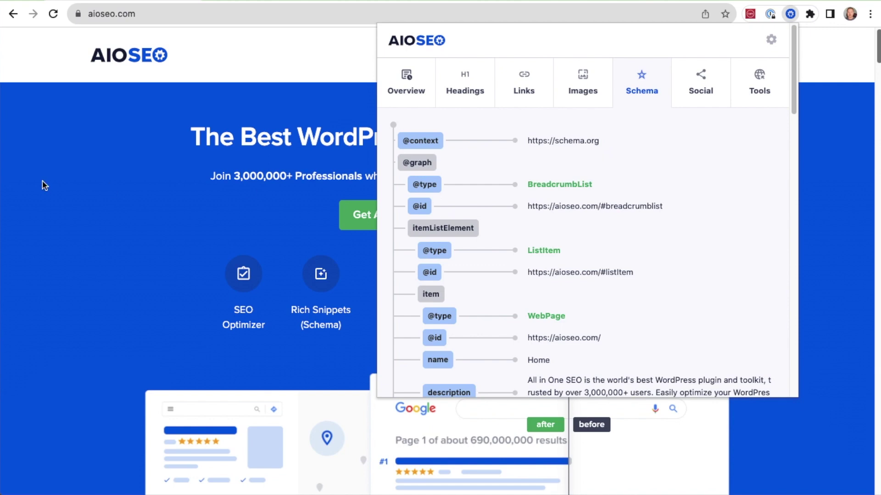
scroll(116, 254, "down", 10)
scroll(115, 251, "down", 4)
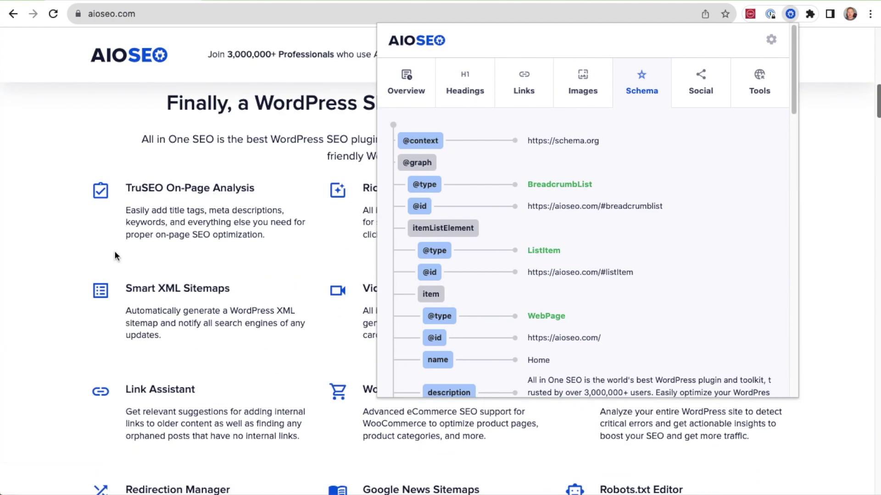
scroll(114, 251, "up", 12)
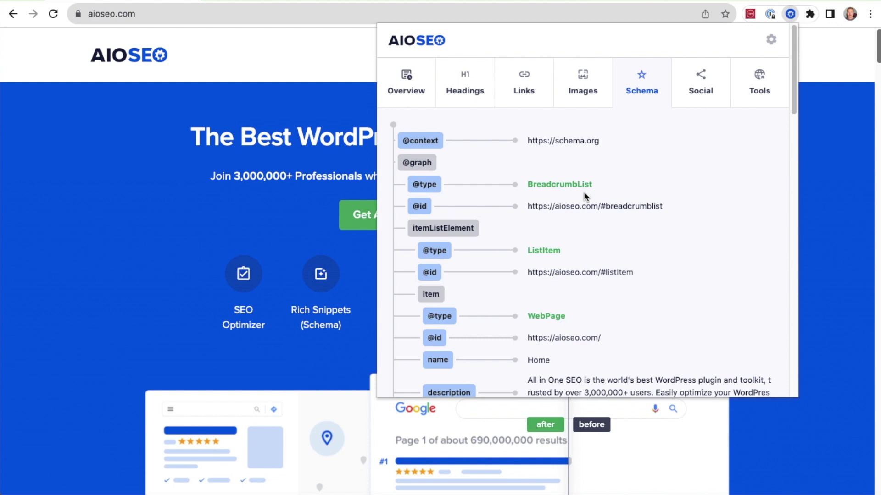
- Show the page's social meta tags and browse the Open Graph tags
left_click(696, 92)
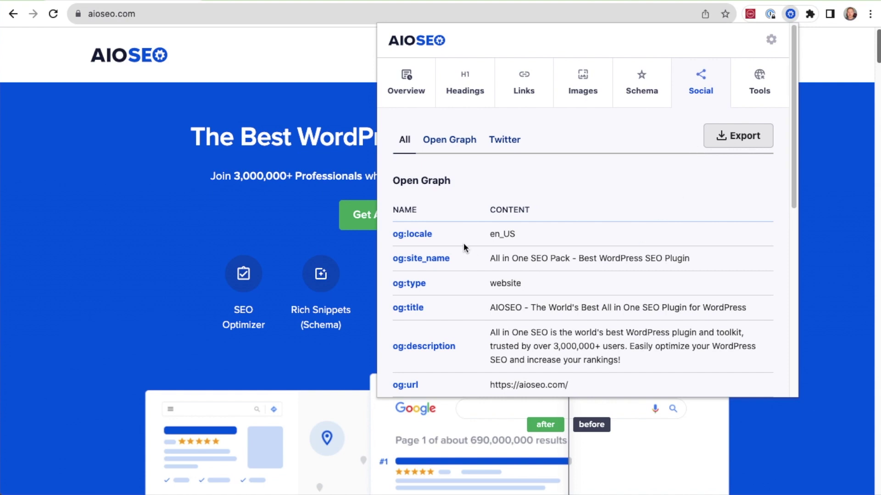
left_click(452, 145)
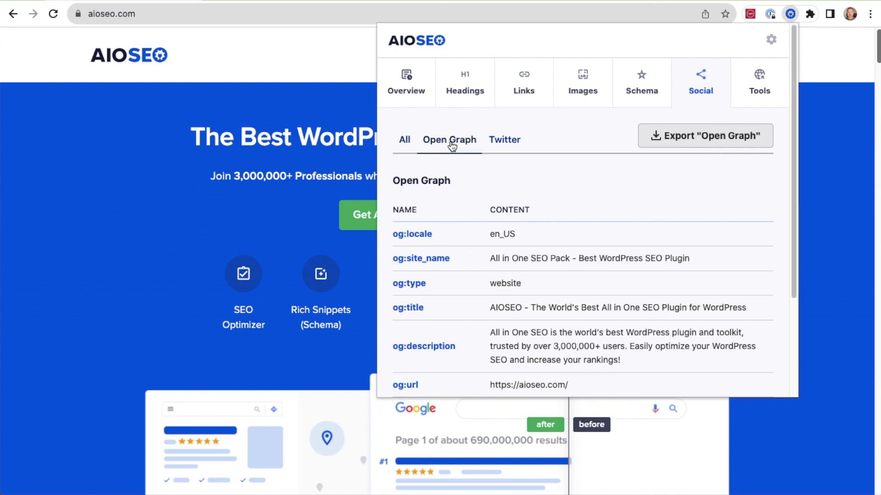
left_click(504, 144)
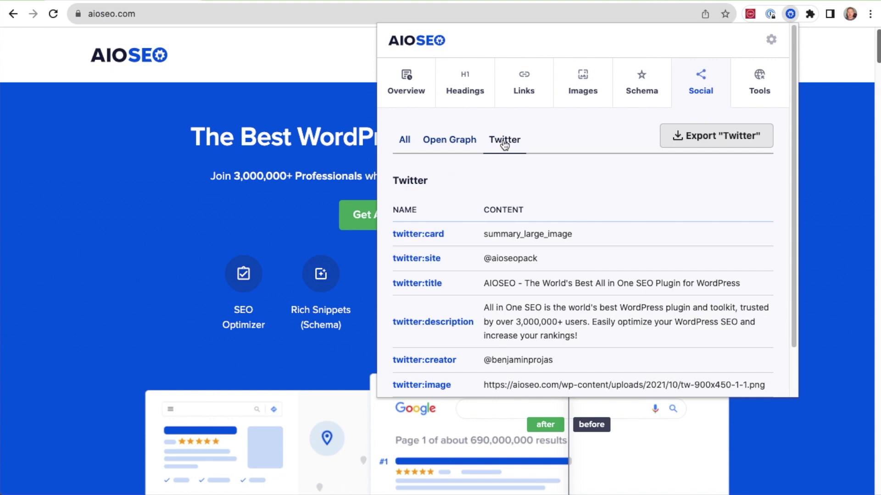
left_click(465, 144)
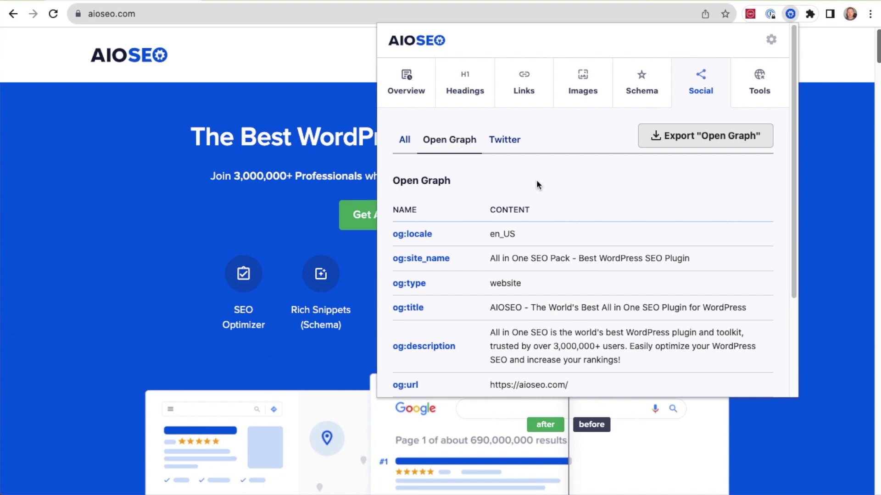
scroll(535, 179, "down", 3)
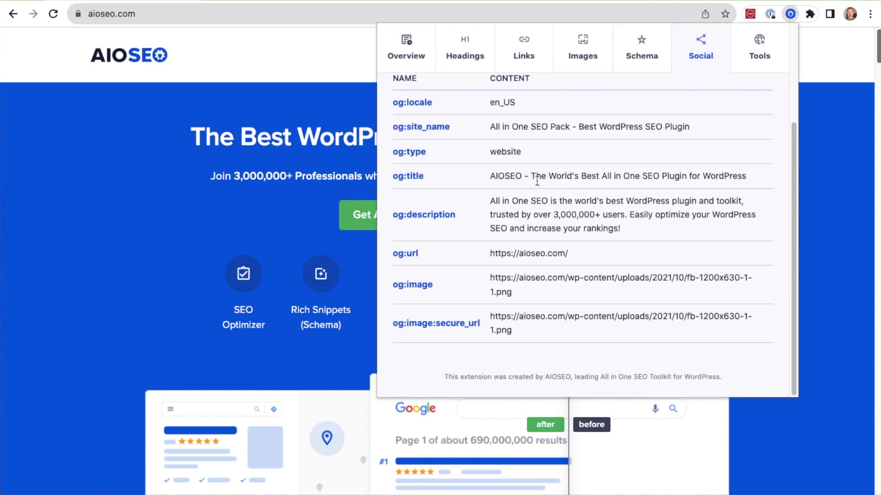
scroll(536, 180, "up", 3)
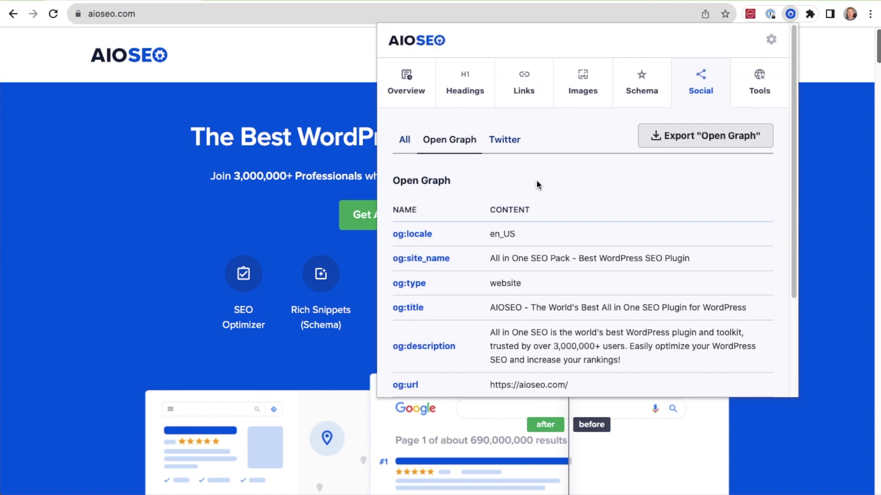
- Switch to the Twitter tags and select the twitter:description and twitter:image values
left_click(508, 139)
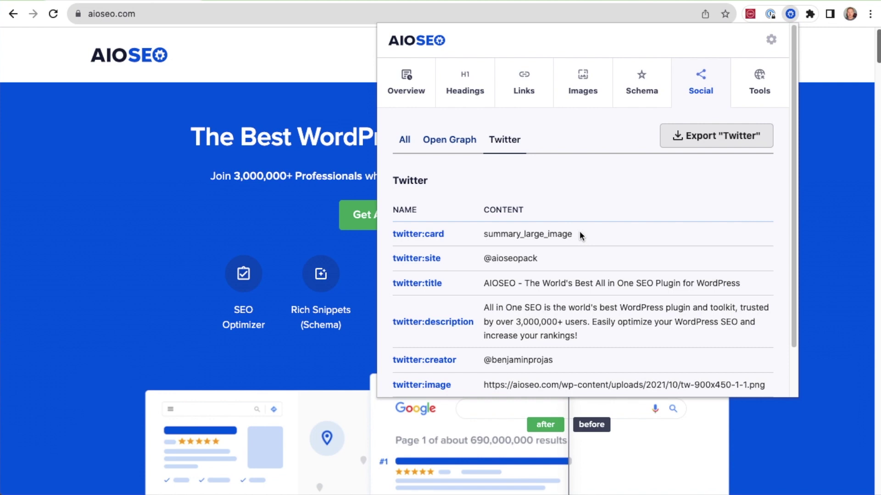
scroll(566, 279, "down", 2)
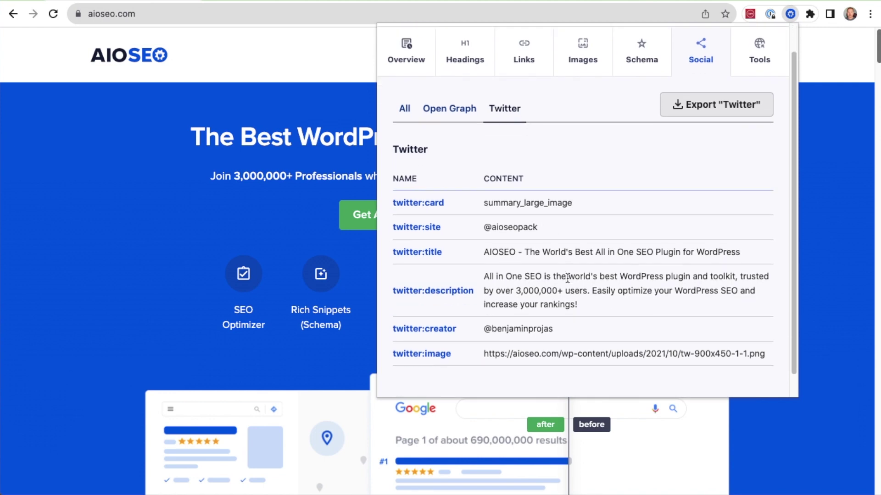
left_click_drag(576, 296, 486, 267)
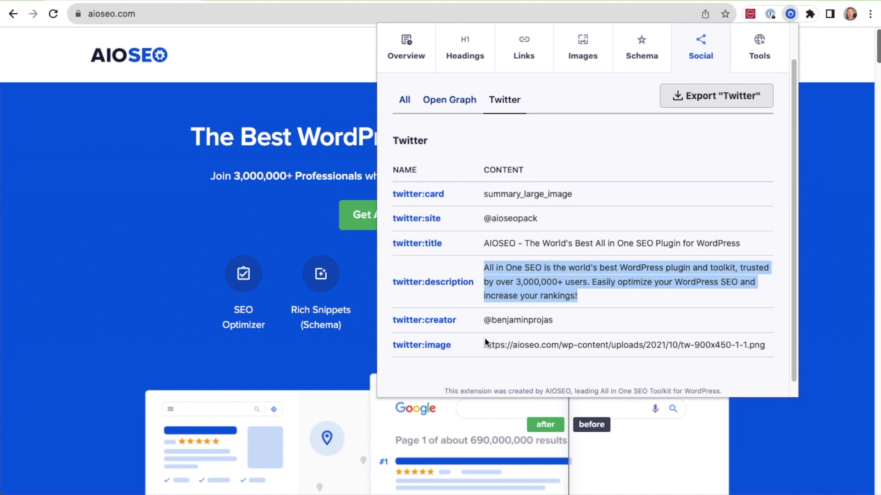
left_click_drag(484, 345, 764, 344)
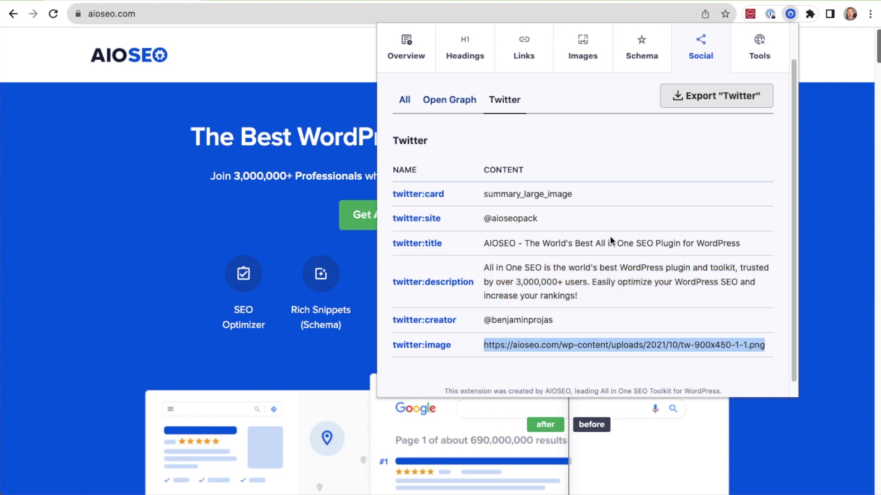
scroll(605, 239, "up", 1)
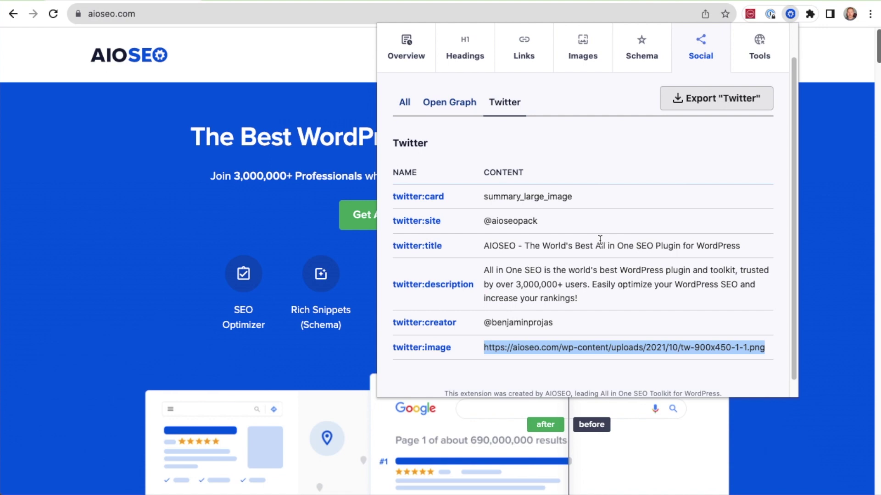
scroll(600, 239, "up", 2)
- Open Advanced SEO Analyzer from the Tools list, ready to enter a URL
left_click(761, 91)
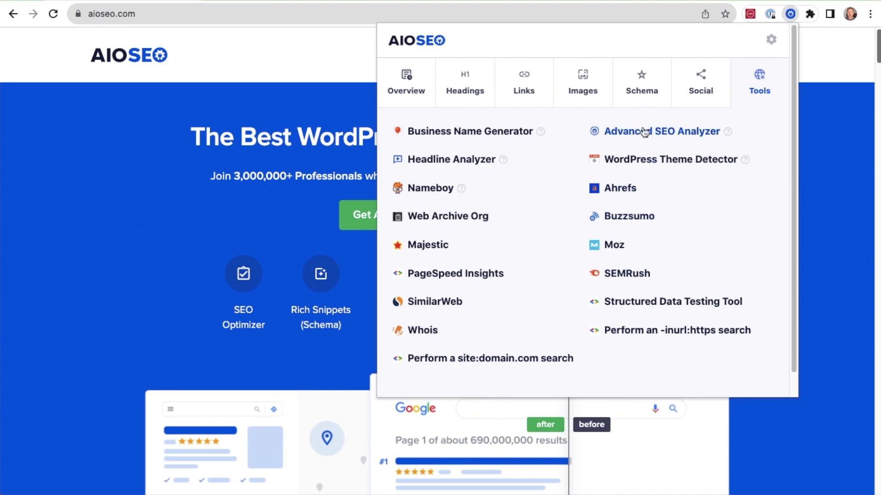
mouse_move(728, 135)
left_click(654, 131)
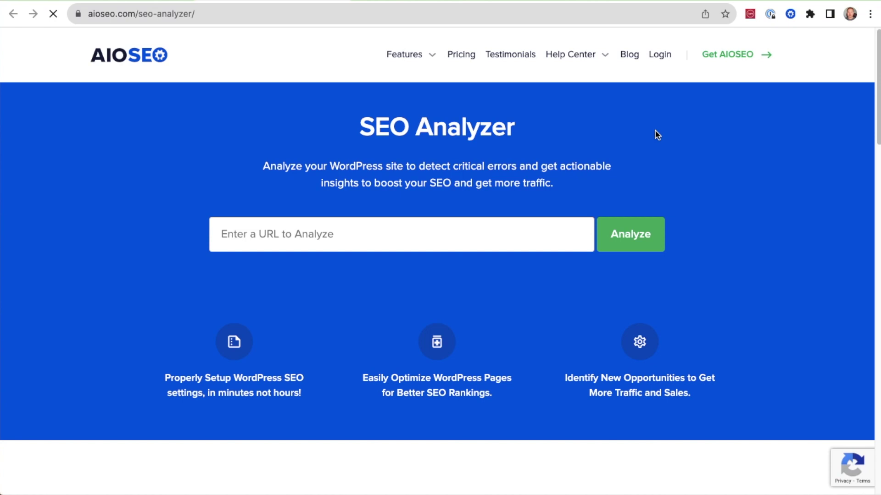
left_click(340, 239)
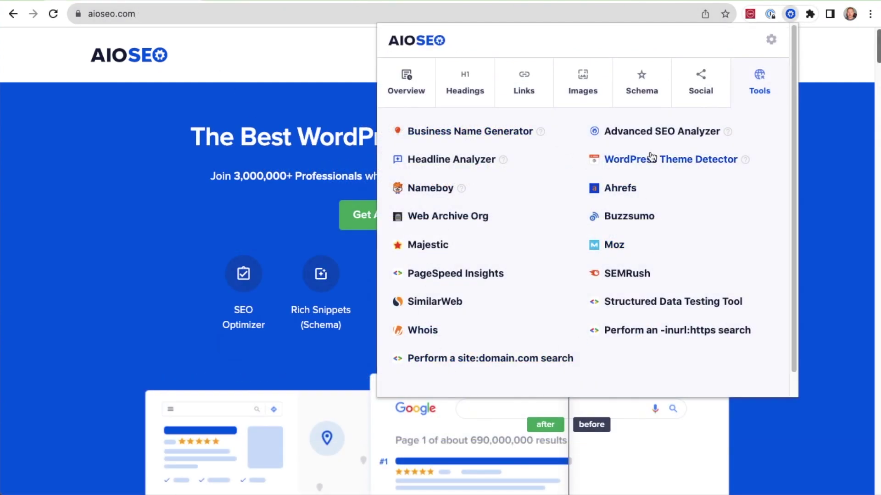
- Toggle 'Always highlight nofollow links' in Settings, then go to the free All in One SEO plugin page
left_click(770, 40)
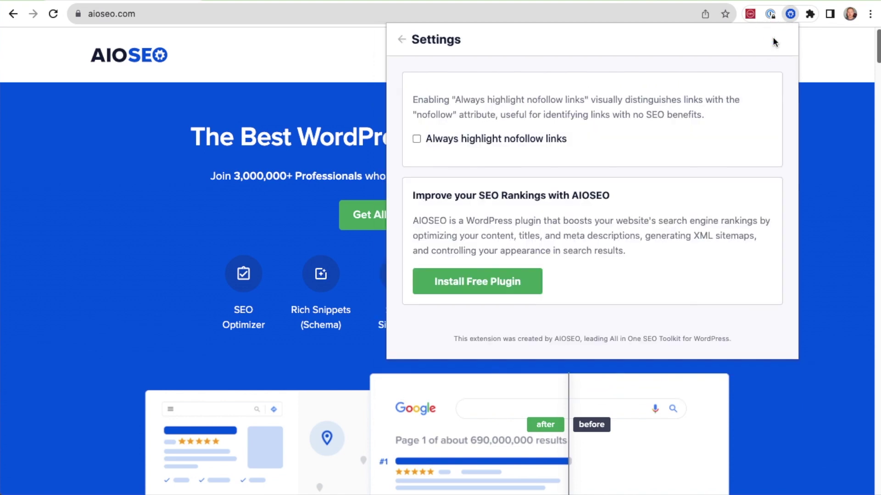
left_click(416, 140)
left_click_drag(608, 195, 410, 198)
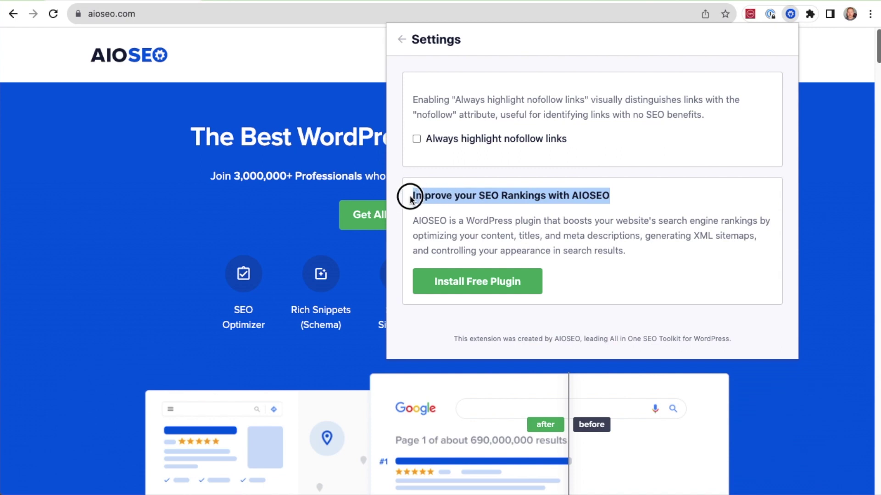
left_click(554, 215)
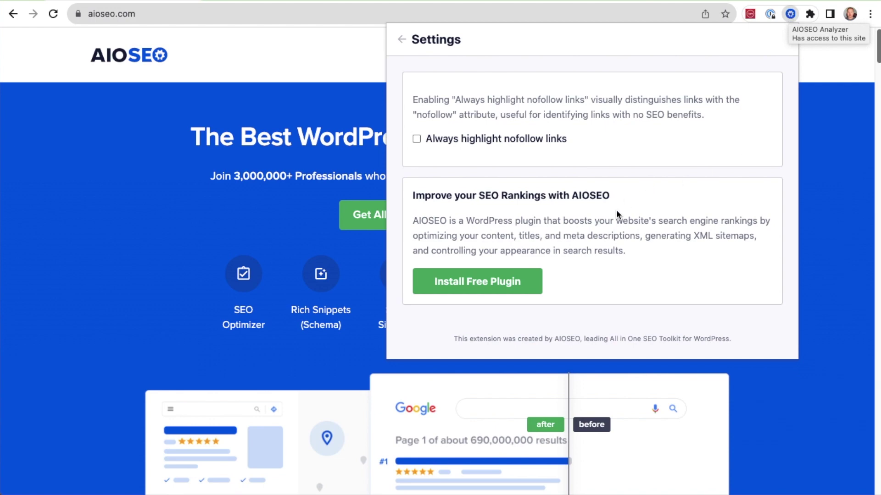
left_click(485, 278)
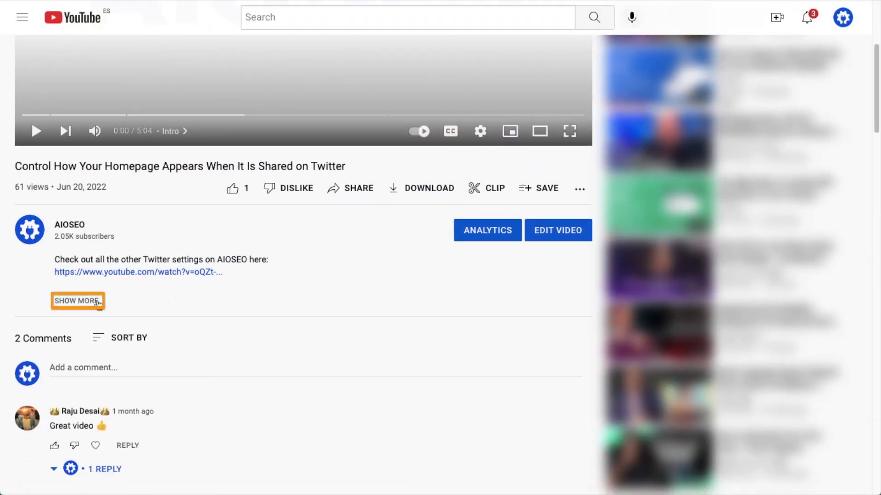
- Expand the YouTube video's description down to its aioseo.com link and timestamps
left_click(97, 302)
scroll(489, 288, "down", 12)
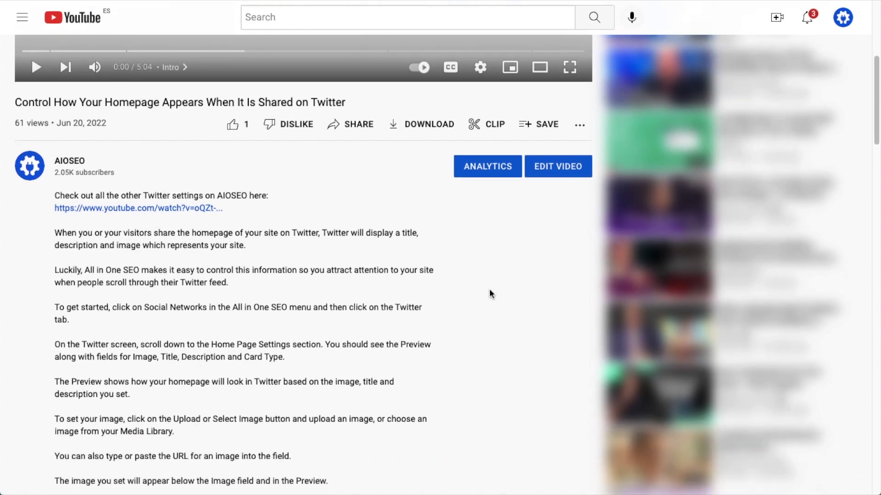
scroll(488, 293, "down", 10)
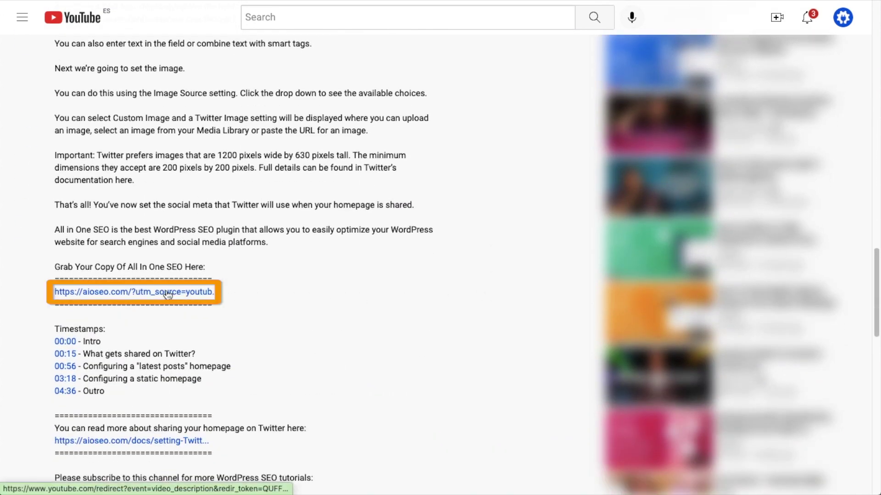
- Follow the aioseo.com link in the video description to the AIOSEO homepage
left_click(198, 296)
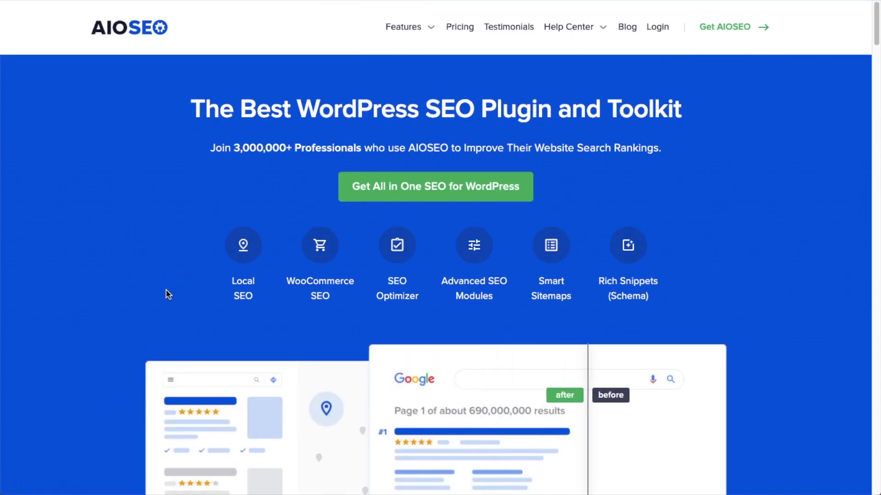